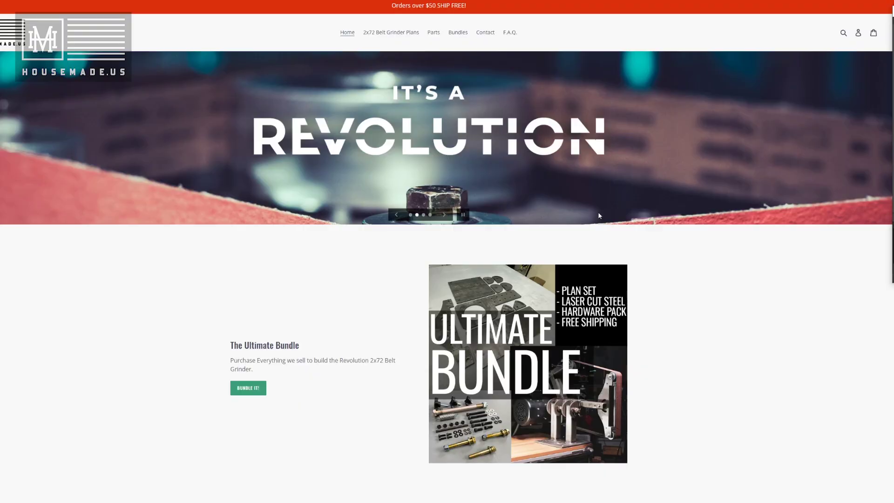
Open the Ultimate Revolution 2x72 Build Bundle product page in the Housemade.us store
scroll(599, 215, "down", 1)
scroll(599, 215, "down", 2)
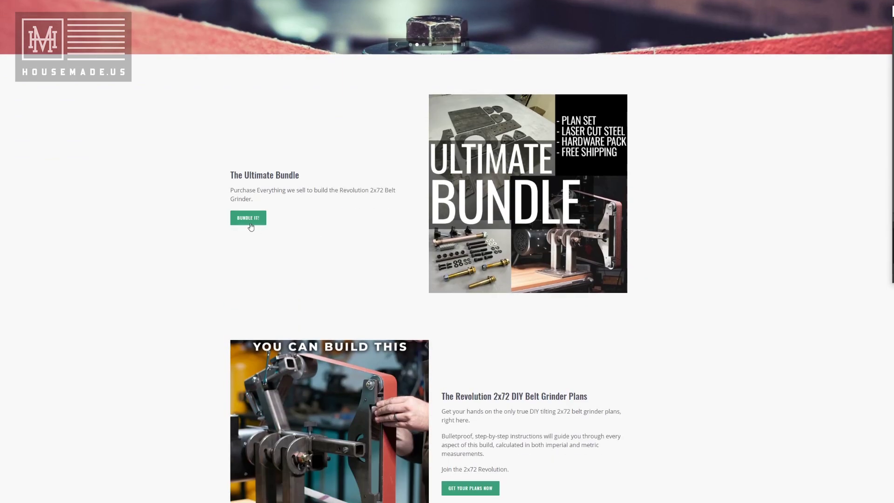
left_click(248, 218)
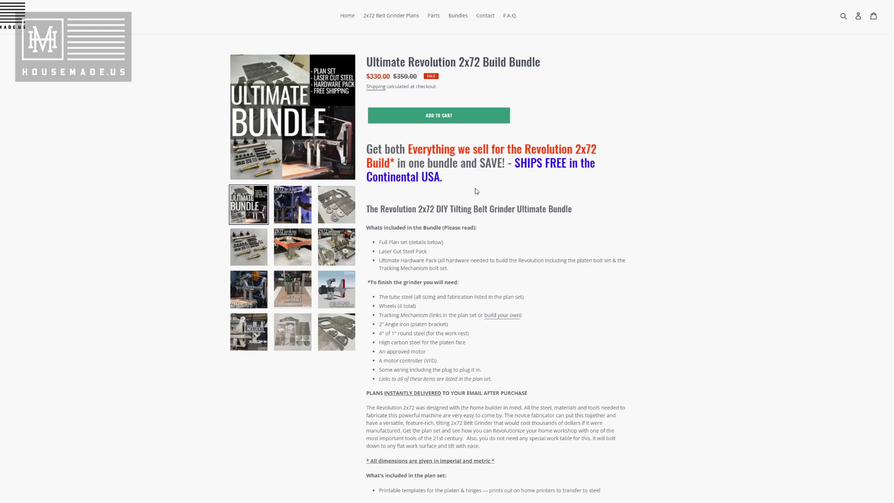
Browse the bundle's gallery through the steel plates and plan set photos to the bolts and hardware photo
scroll(476, 191, "down", 6)
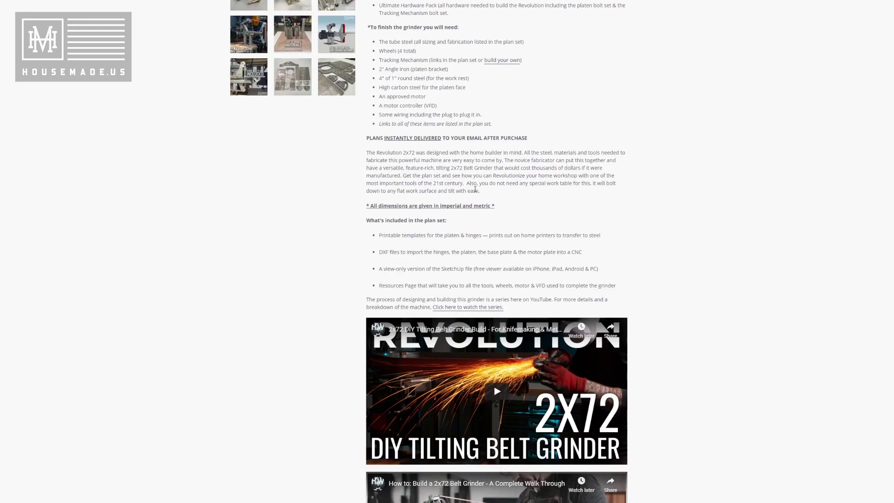
scroll(475, 188, "down", 10)
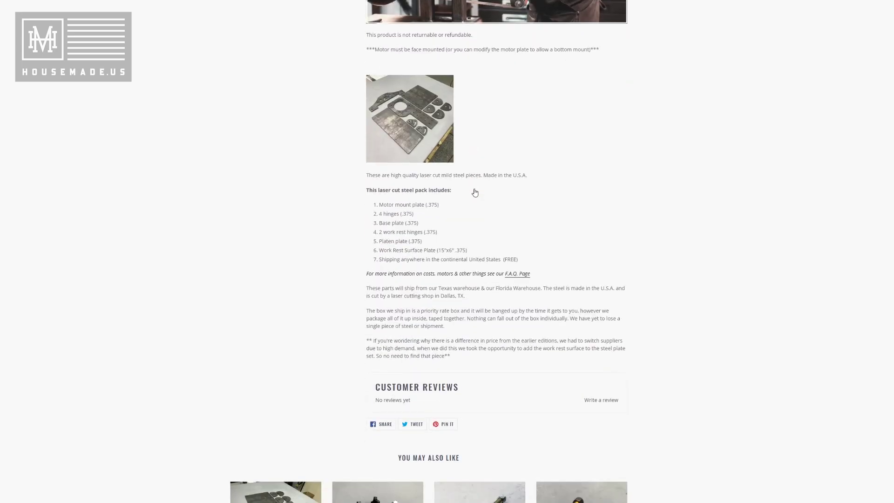
scroll(475, 192, "down", 2)
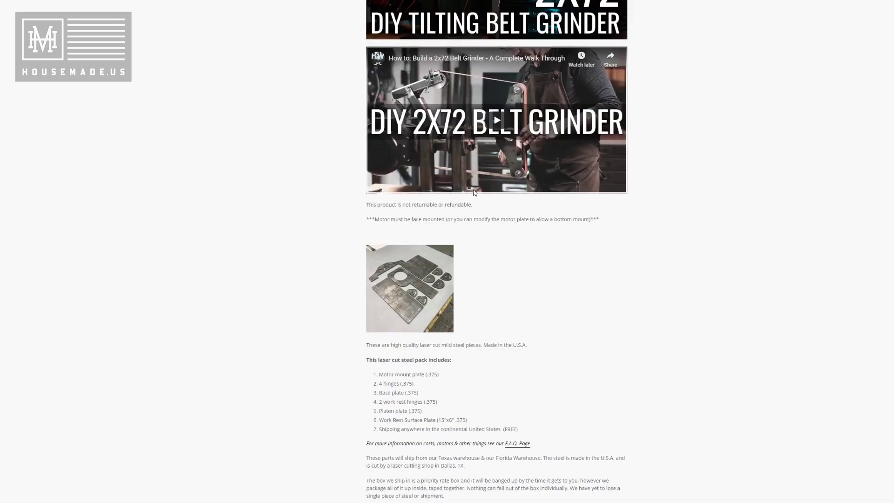
scroll(474, 192, "up", 15)
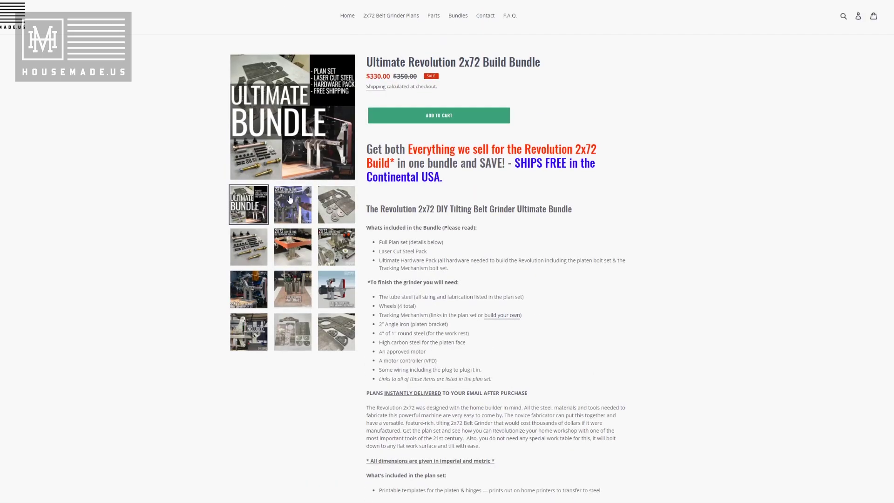
left_click(293, 206)
left_click(338, 211)
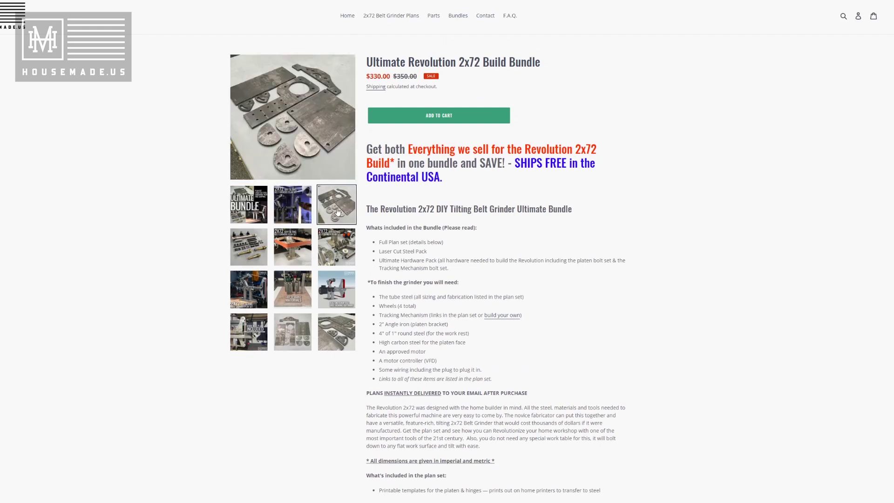
left_click(336, 246)
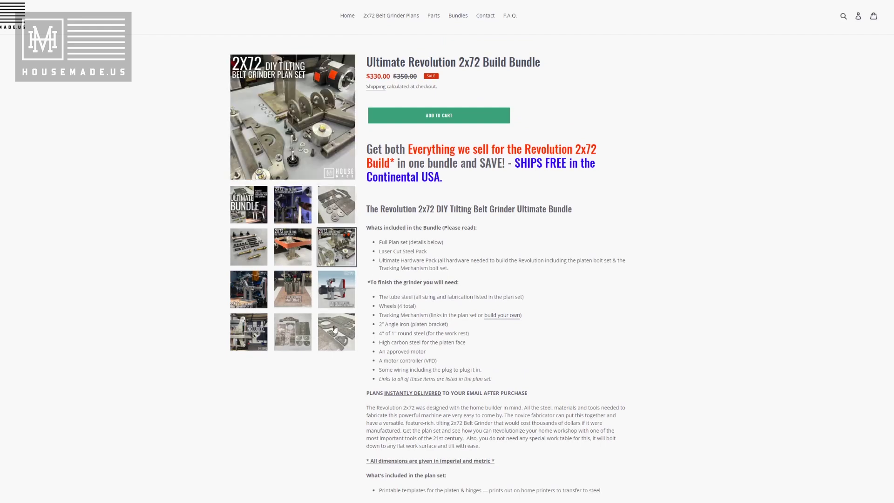
left_click(252, 260)
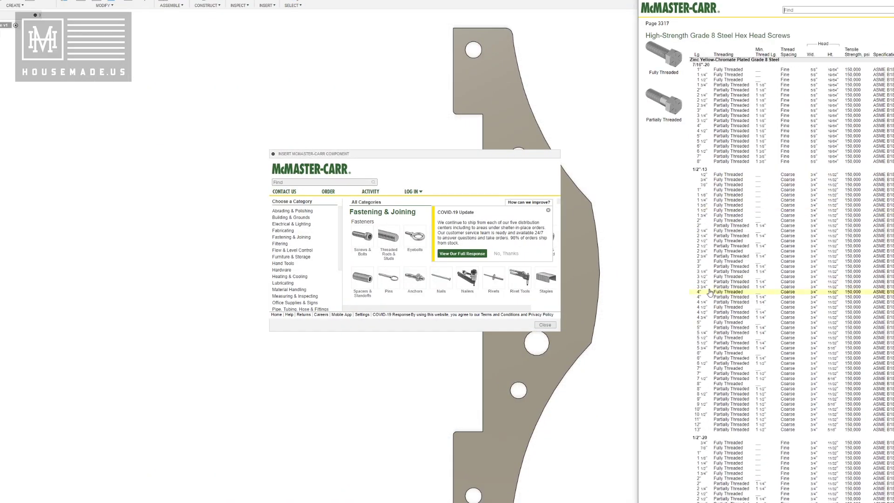
Insert the chosen McMaster-Carr hex head screw into the model
left_click(365, 278)
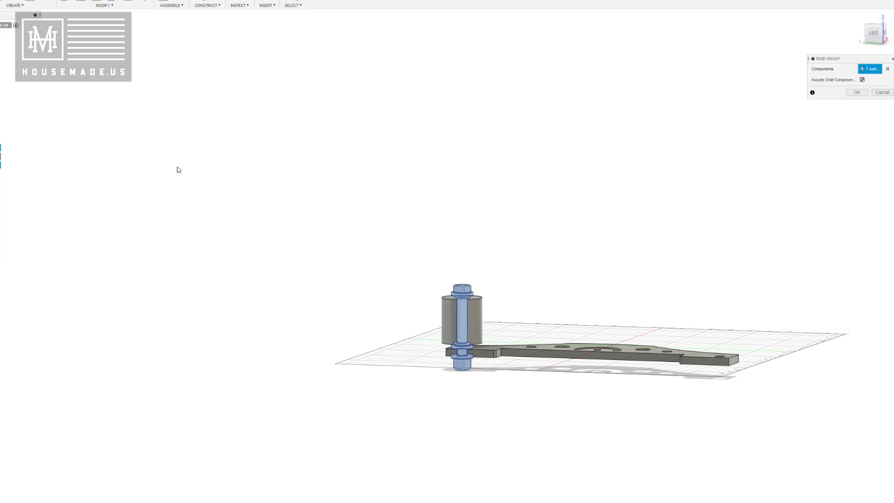
Bring up the context menu for the bolt hardware components
right_click(1, 173)
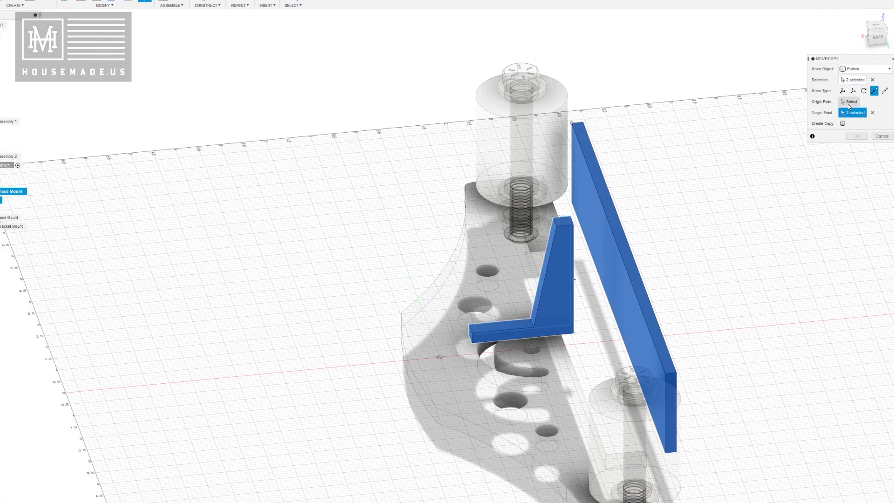
Align the bracket's top corner with the platen plate's corner, then activate the bracket component
left_click(571, 218)
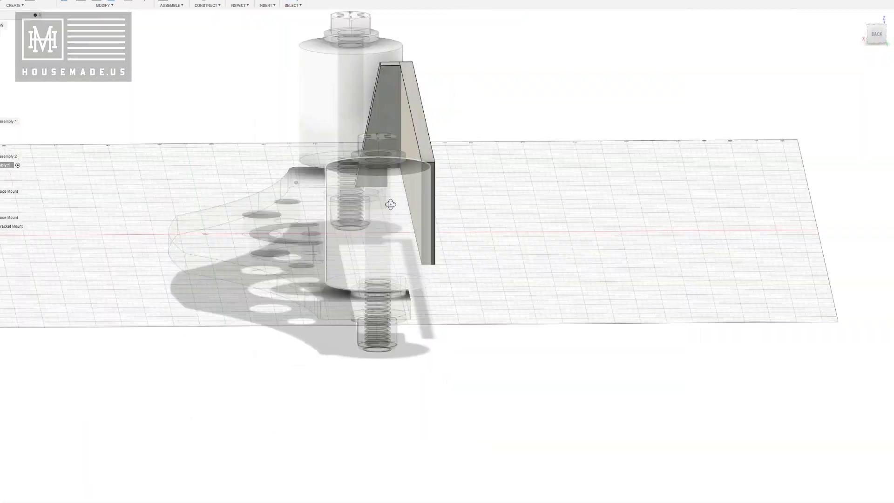
middle_click_drag(390, 204, 291, 195, "shift")
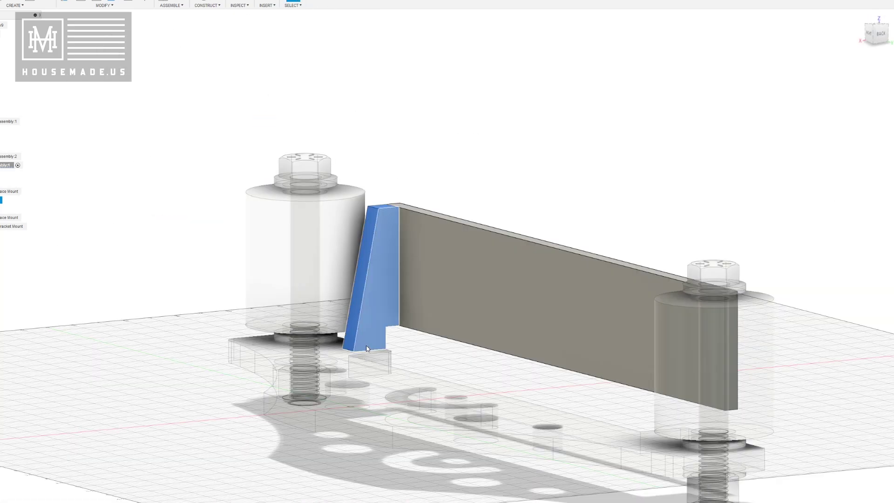
right_click(372, 330)
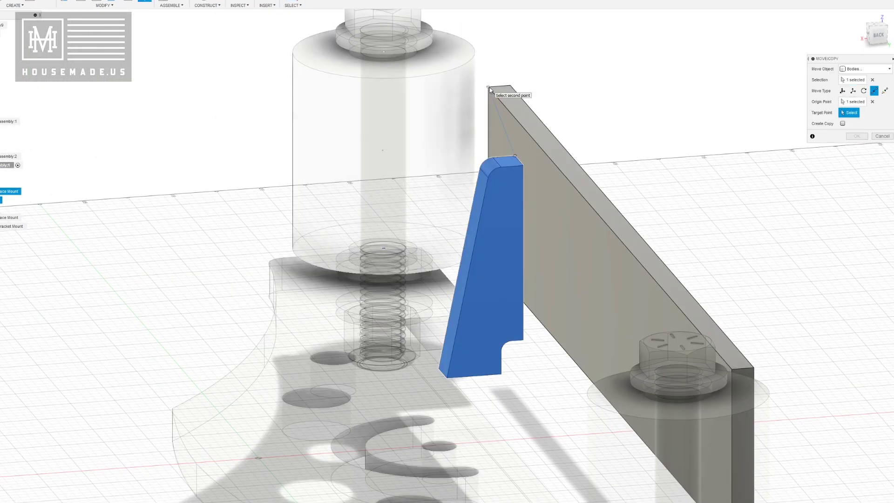
left_click(489, 87)
key("Return")
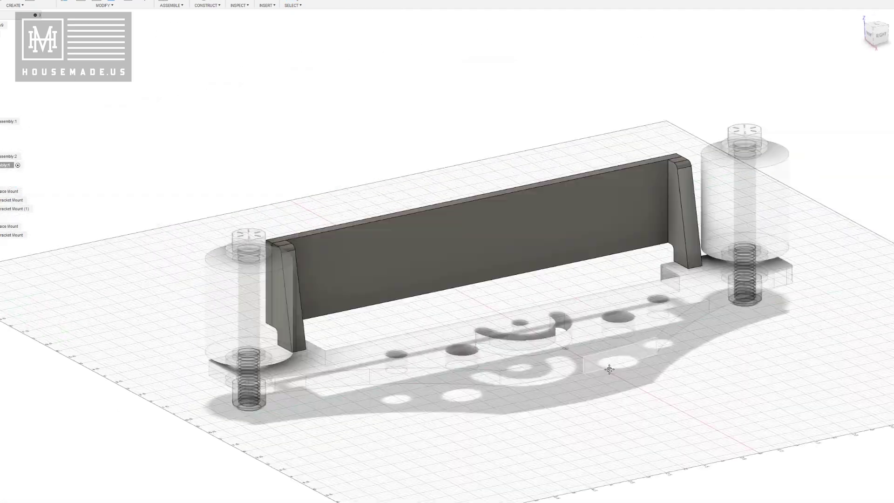
middle_click_drag(302, 373, 340, 379, "shift")
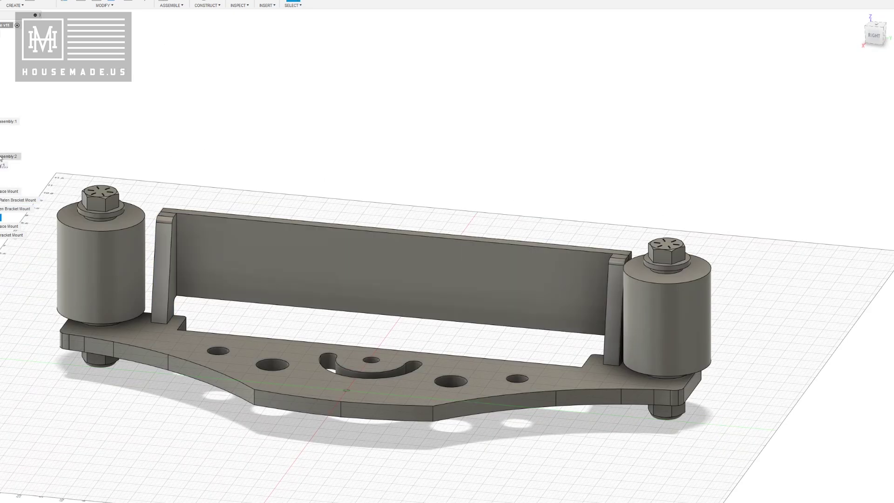
double_click(5, 165)
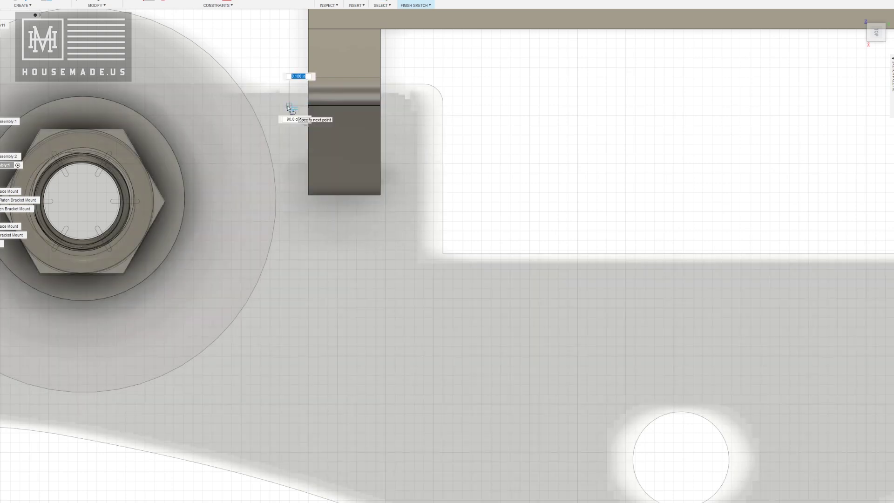
Draw a 0.25 chamfer line at 45° on the bracket foot sketch
type("0.25")
key("Return")
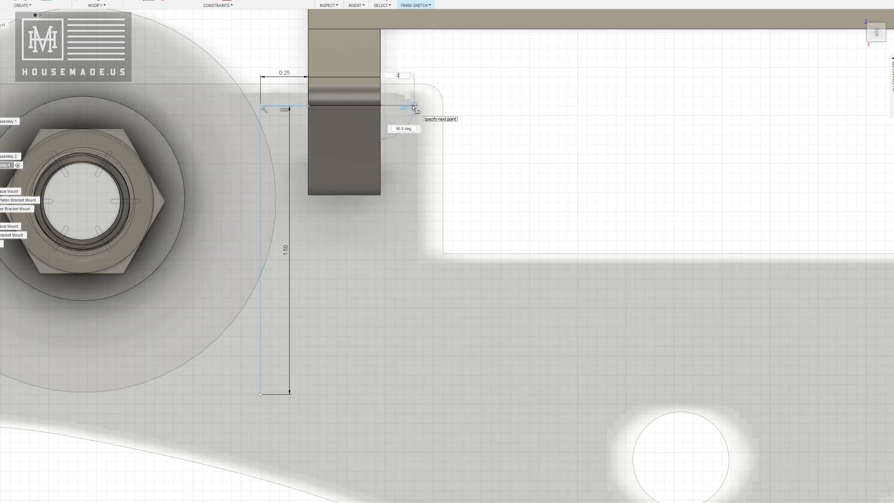
scroll(434, 396, "down", 5)
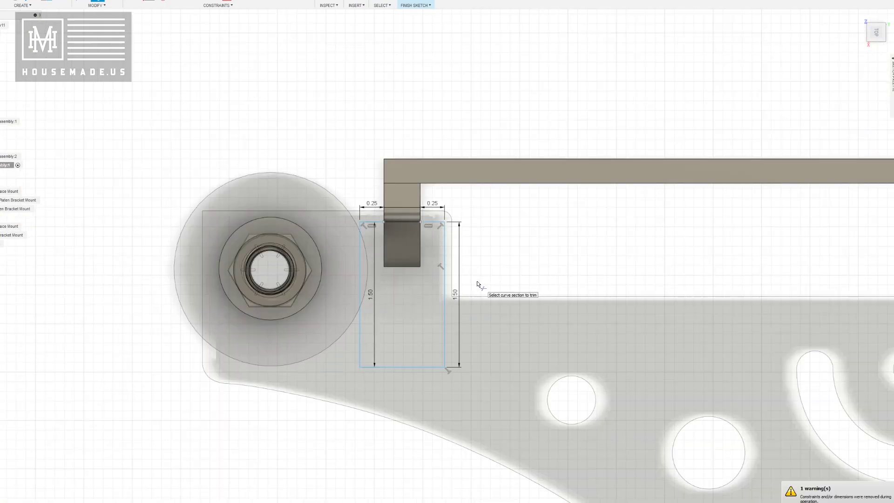
scroll(476, 281, "up", 10)
scroll(393, 304, "down", 8)
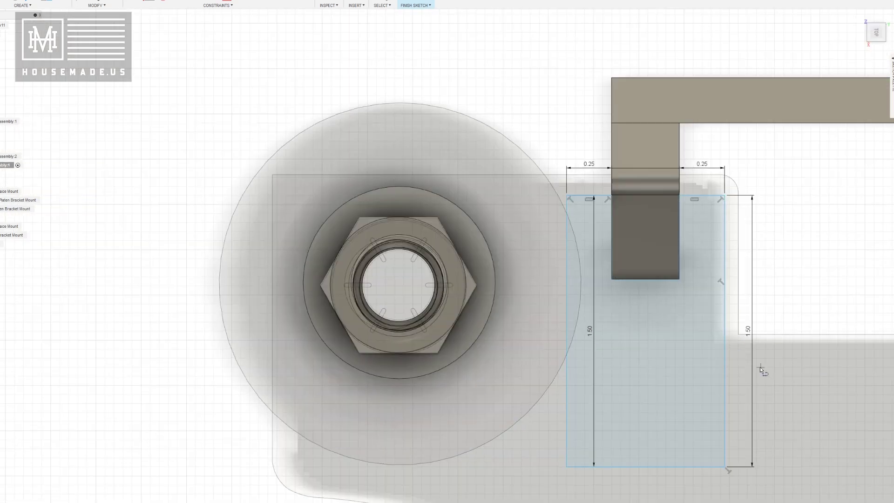
scroll(583, 390, "up", 8)
scroll(521, 161, "down", 2)
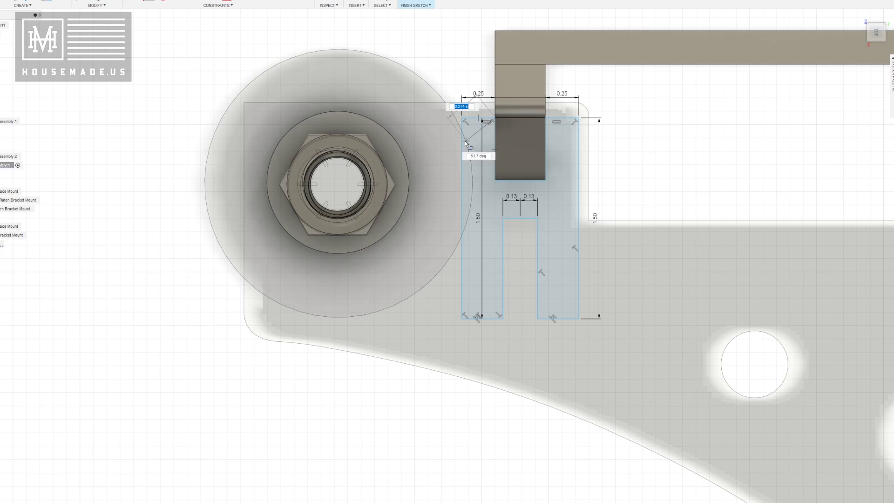
key("Return")
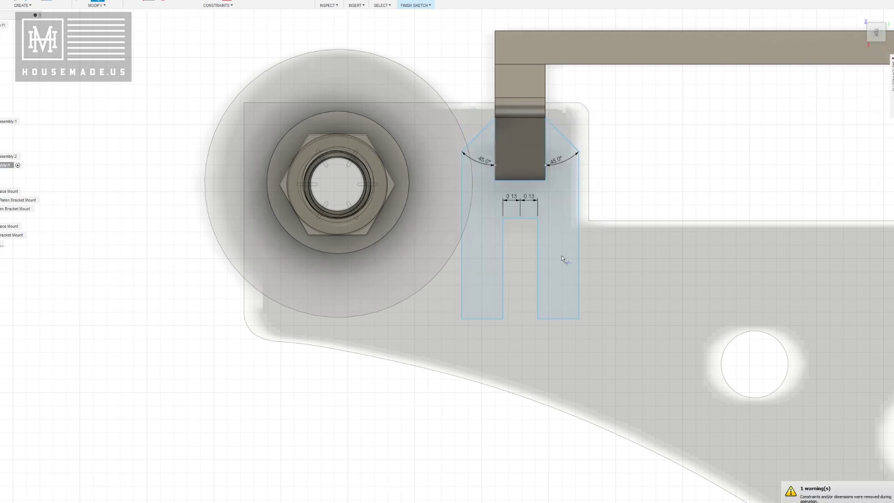
Finish the left chamfer, round the right corner, and close the left slot leg with an arc
scroll(540, 244, "up", 3)
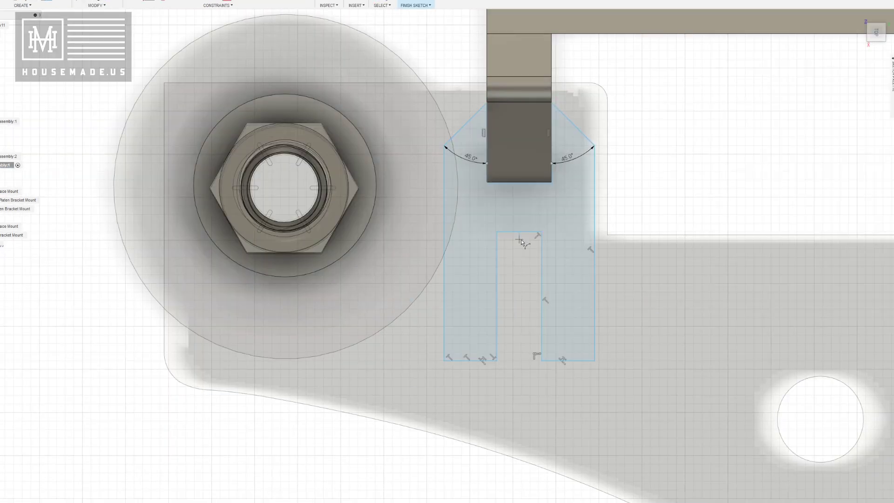
left_click(446, 153)
left_click(594, 147)
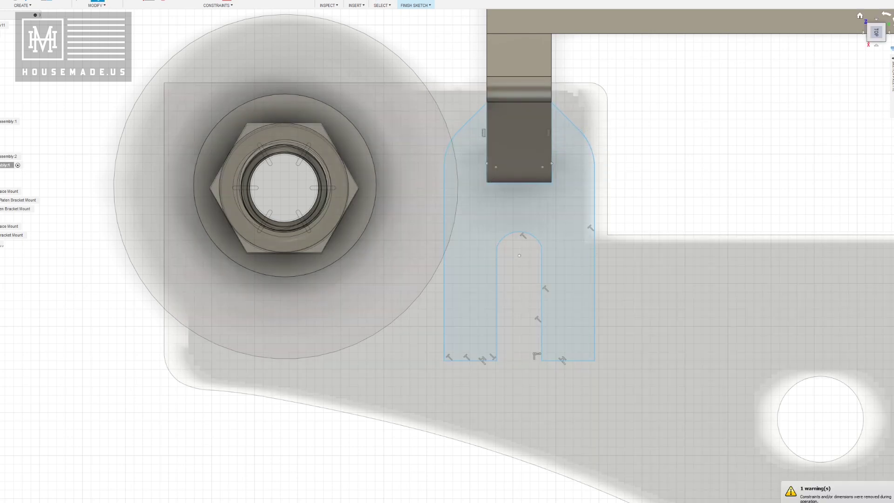
left_click(543, 250)
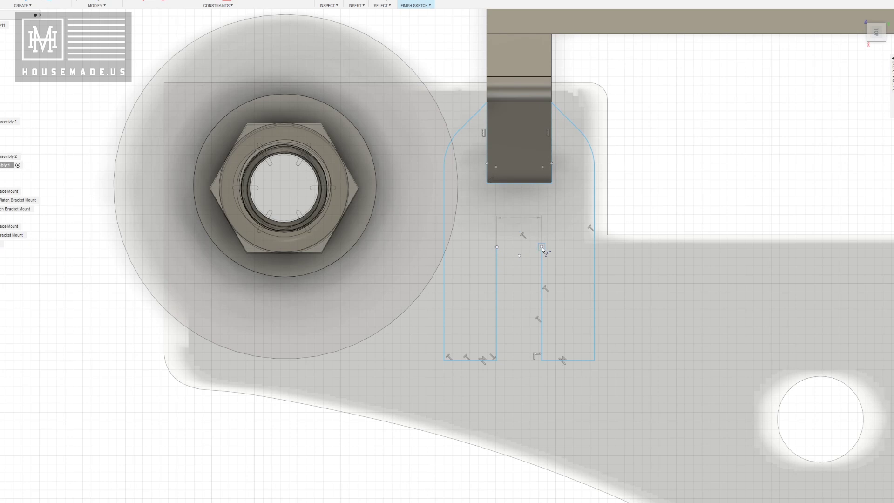
scroll(447, 324, "up", 5)
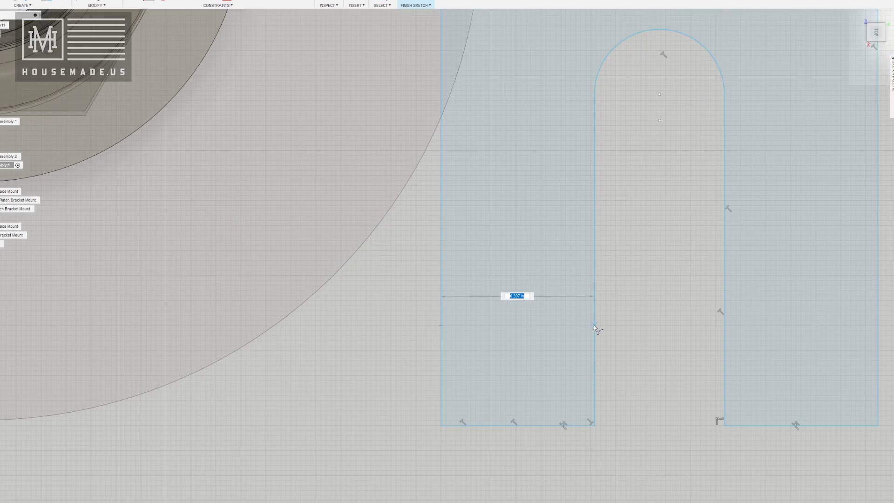
left_click(594, 354)
Cut off the foot's bottom-left corner with a chamfer line and finish the sketch
scroll(642, 415, "down", 3)
middle_click_drag(642, 416, 344, 365)
left_click(297, 338)
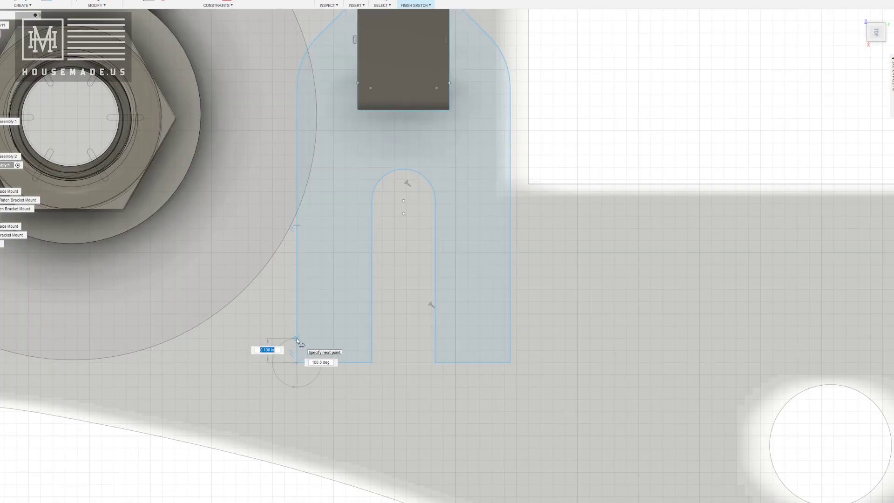
left_click(320, 361)
scroll(298, 359, "down", 3)
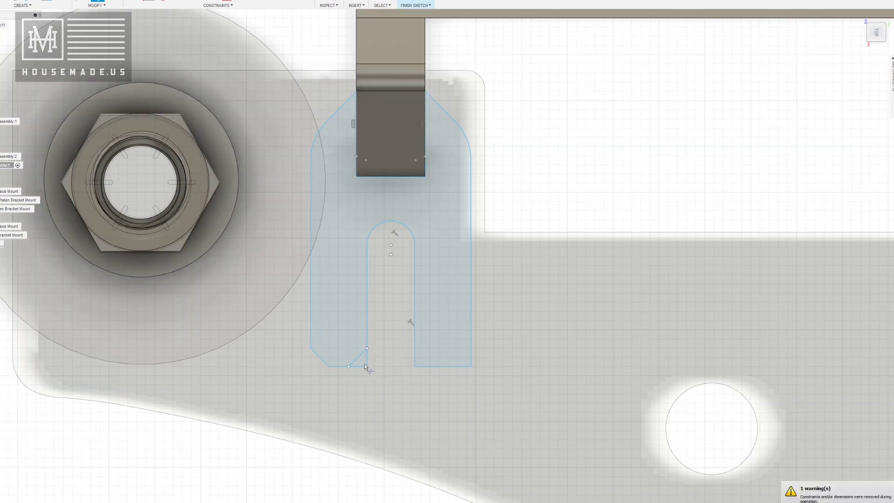
scroll(360, 366, "down", 2)
left_click(415, 5)
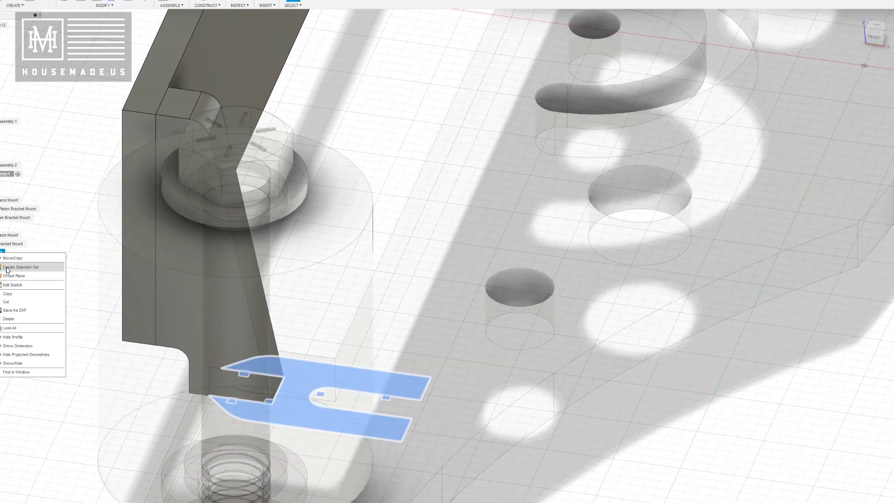
Inspect the extruded forked bracket foot and reopen the upright's profile sketch
middle_click_drag(535, 419, 512, 211, "shift")
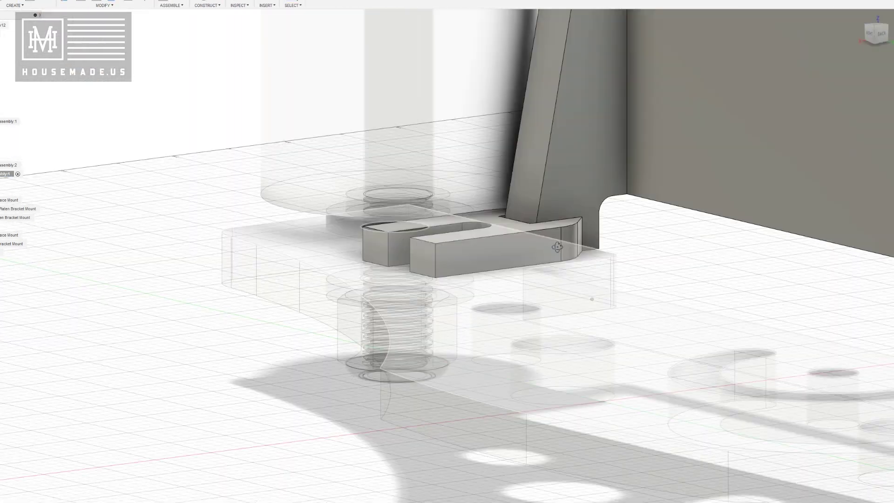
scroll(509, 214, "up", 5)
double_click(467, 224)
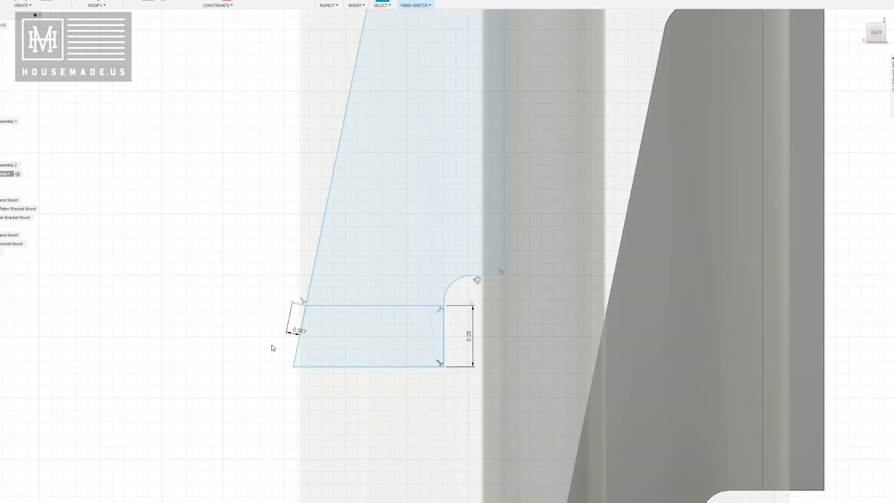
middle_click_drag(272, 347, 289, 321, "shift")
Finish the upright sketch and delete the old L-bracket and gusset bodies
middle_click_drag(359, 311, 328, 247, "shift")
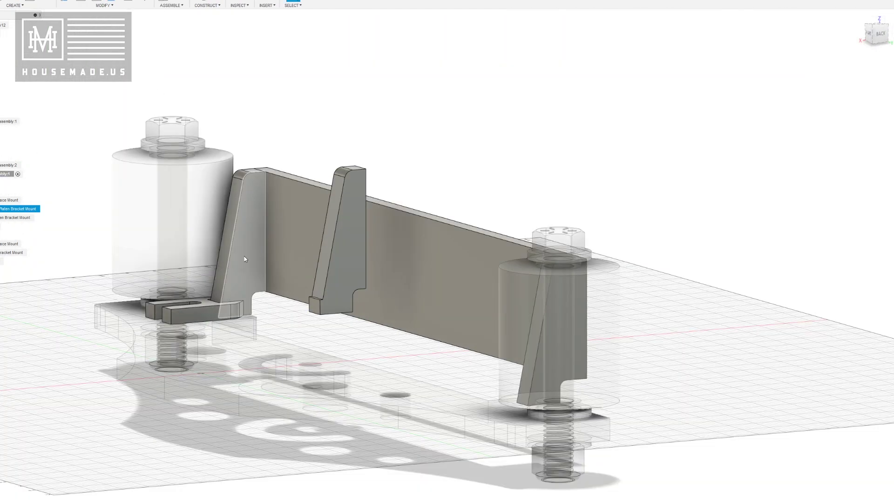
left_click(1, 210)
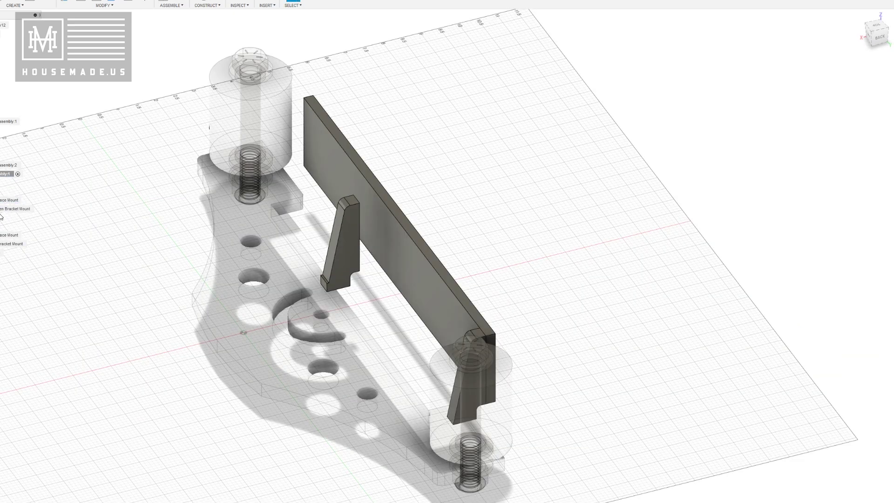
left_click(1, 208)
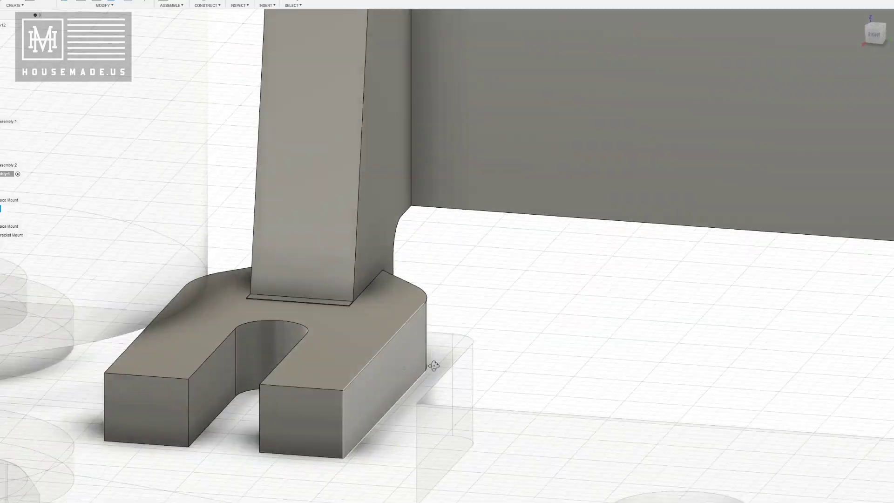
middle_click_drag(432, 365, 484, 398, "shift")
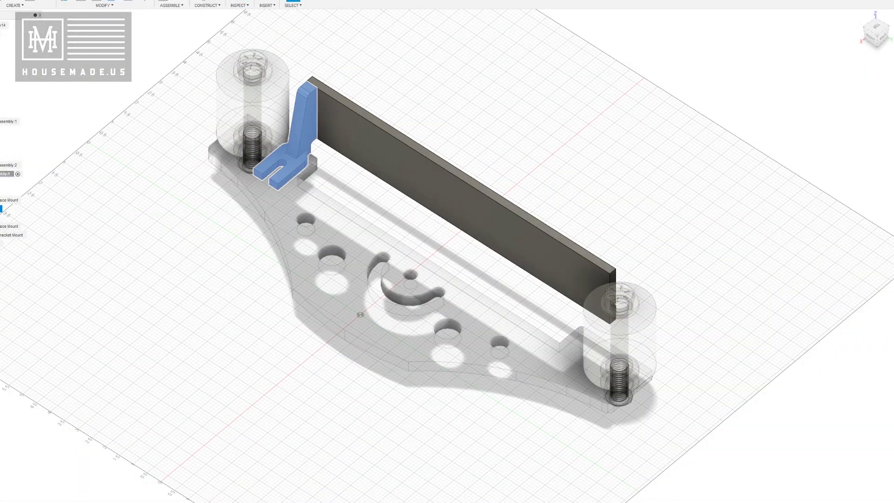
key("Delete")
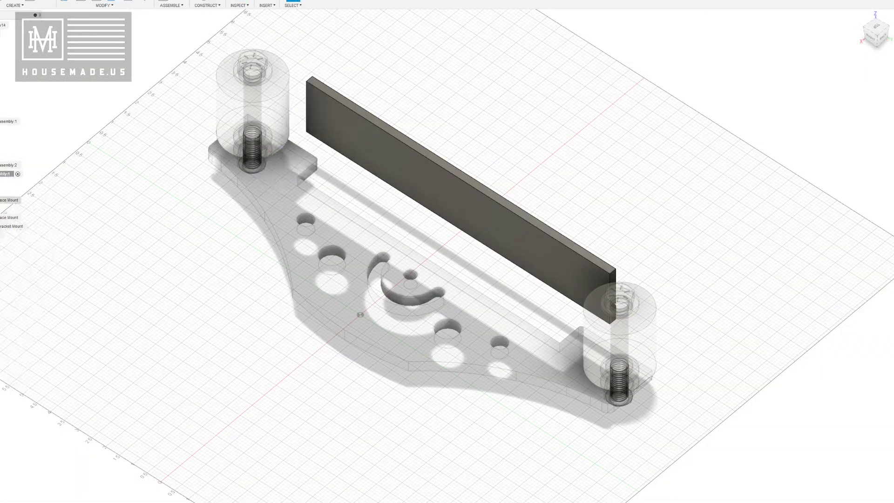
right_click(409, 255)
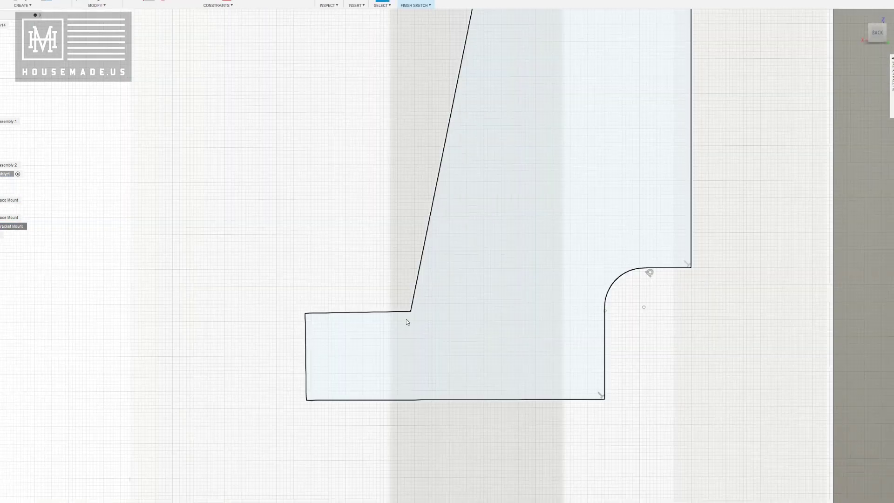
Fillet the upright profile's sharp inside corner into an arc
left_click(417, 285)
left_click(389, 311)
scroll(389, 312, "up", 2)
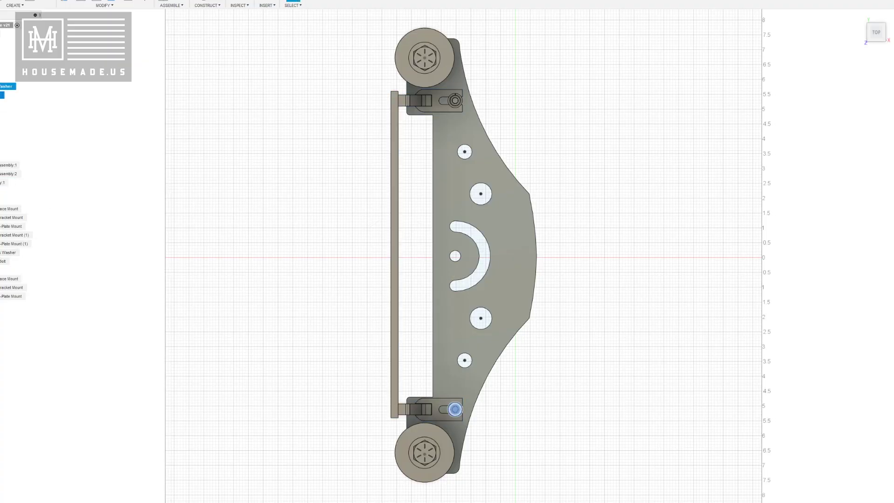
Move Face Mount through D-Plate Mount (1) 0.20 in along X
left_click(2, 195)
left_click(14, 226, "shift")
key("m")
left_click_drag(434, 112, 439, 113)
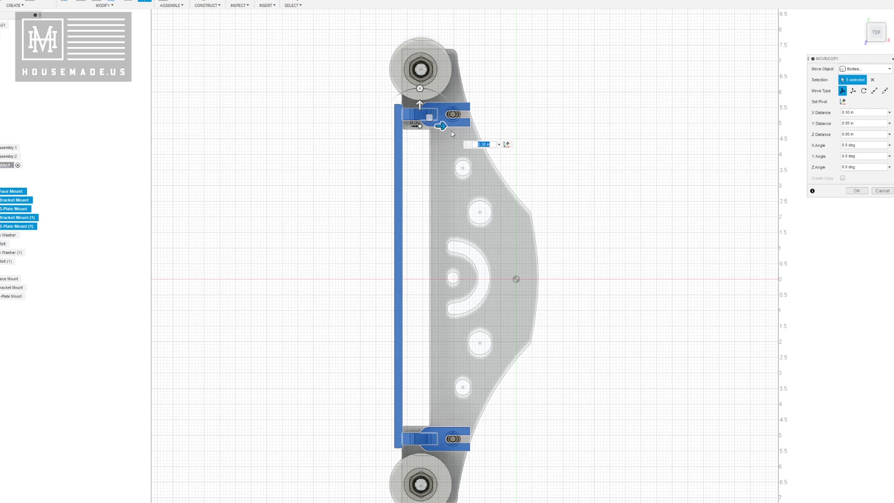
key("Return")
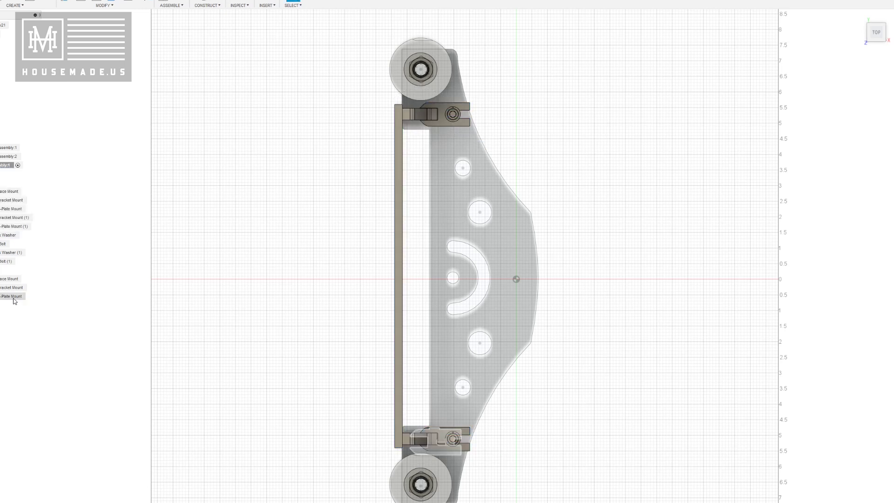
Slide the lower clamp bracket's sketch objects into place with a 0.260 in slot dimension
right_click(3, 301)
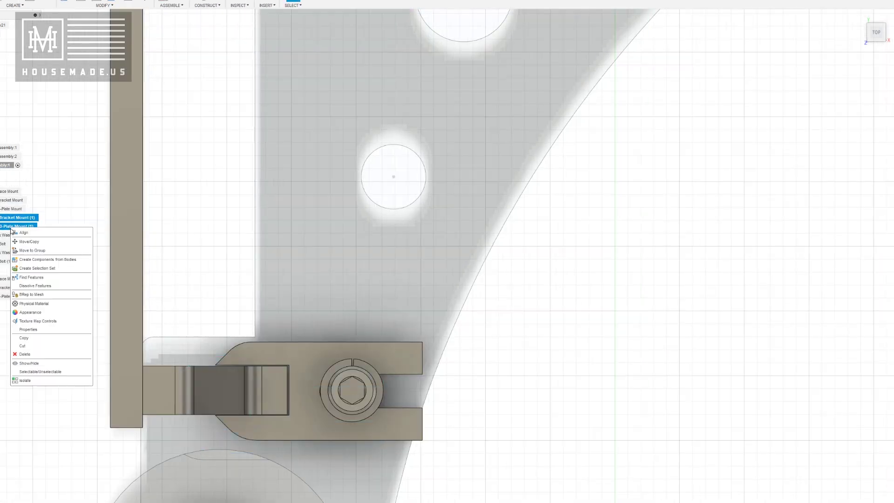
key("Escape")
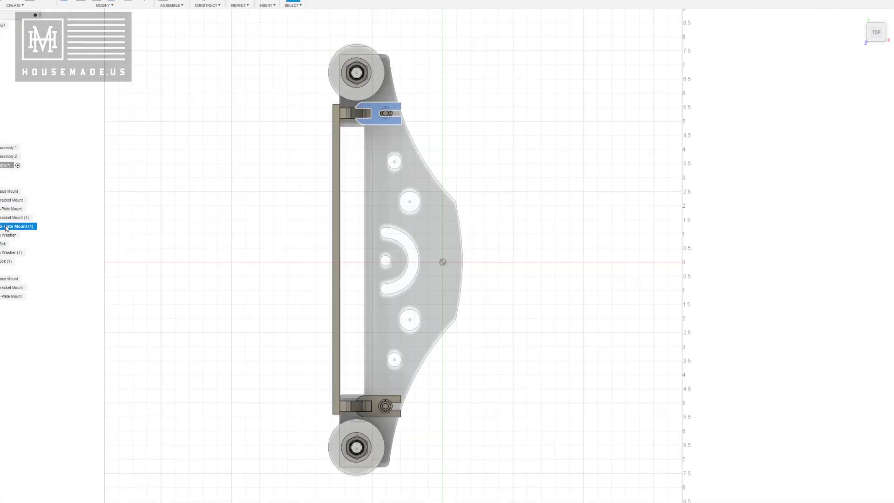
right_click(13, 209)
right_click(379, 414)
key("Escape")
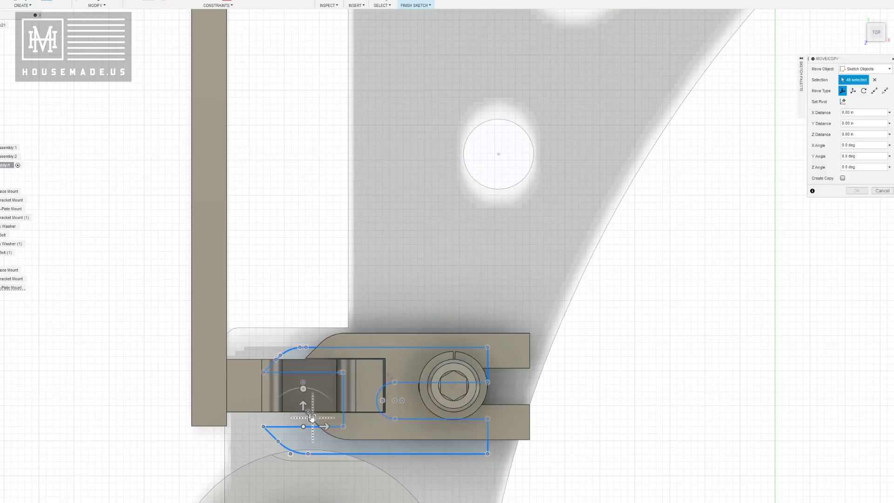
left_click_drag(348, 410, 354, 404)
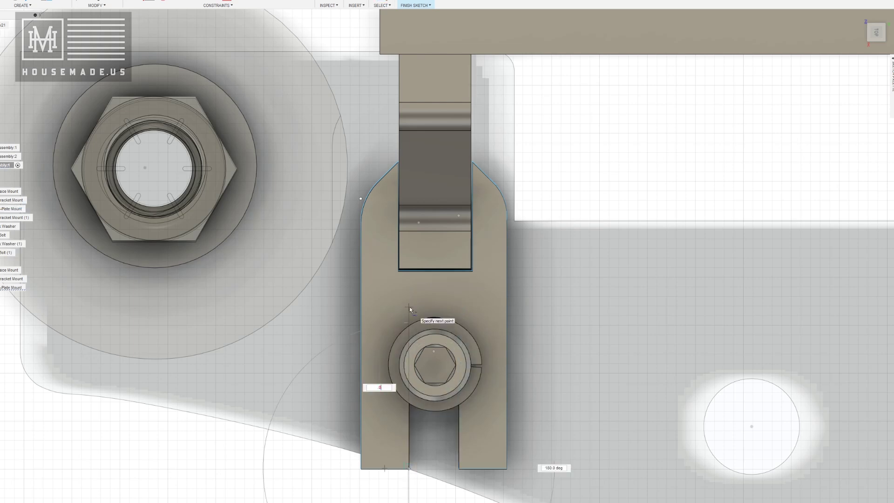
key("Return")
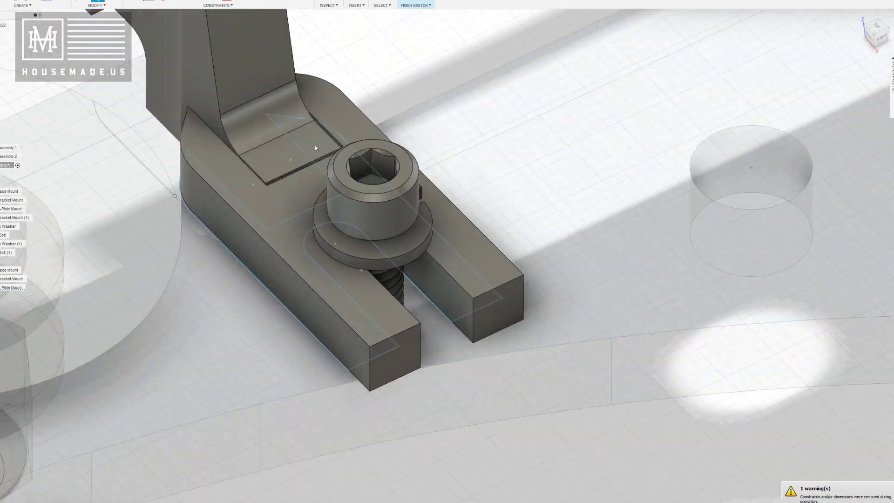
right_click(456, 299)
View the bracket sketch straight on, then orbit to check the full platen assembly
left_click(482, 425)
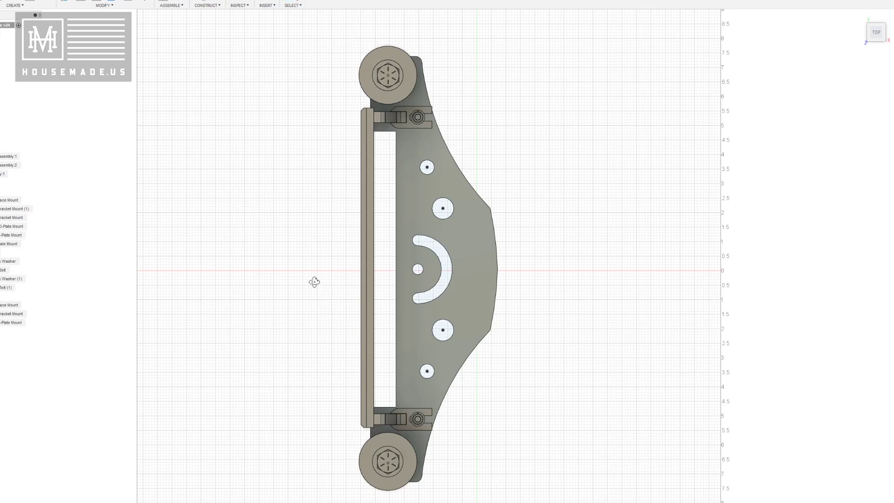
middle_click_drag(315, 281, 861, 16, "shift")
Move the Face Mount platen bar and all seven mount bodies -0.10 in along X
left_click(868, 32)
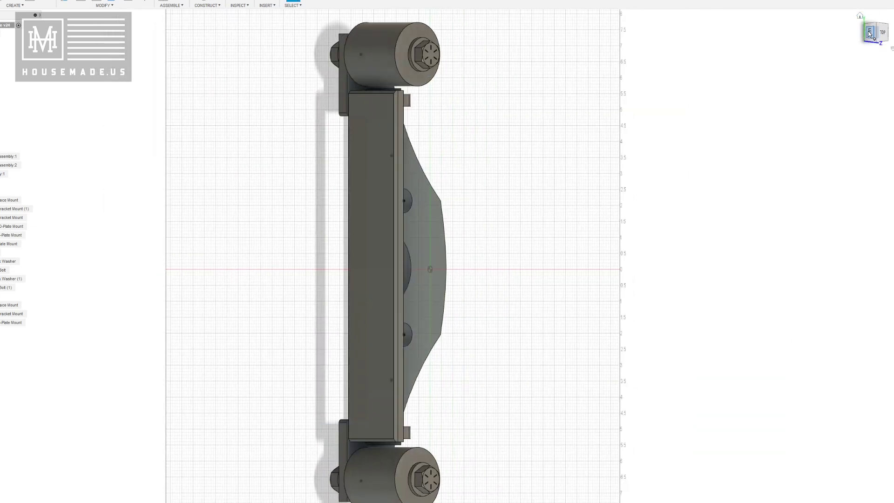
left_click(868, 33)
left_click(864, 32)
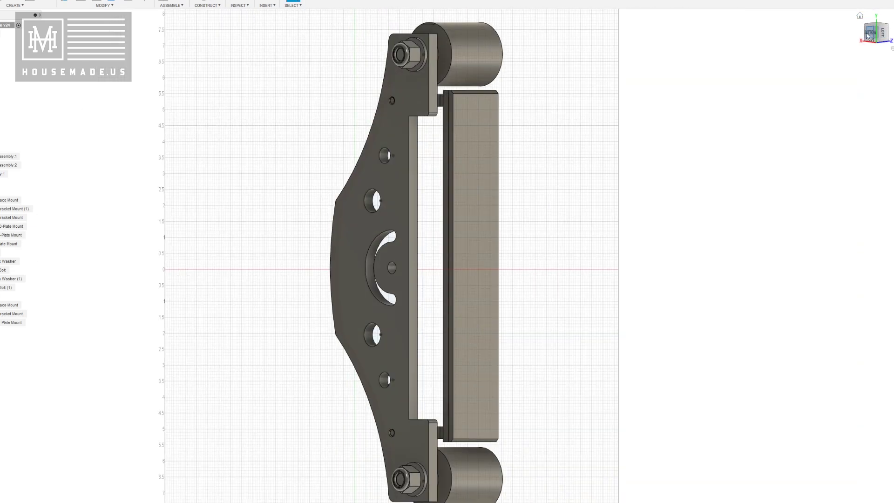
left_click(868, 34)
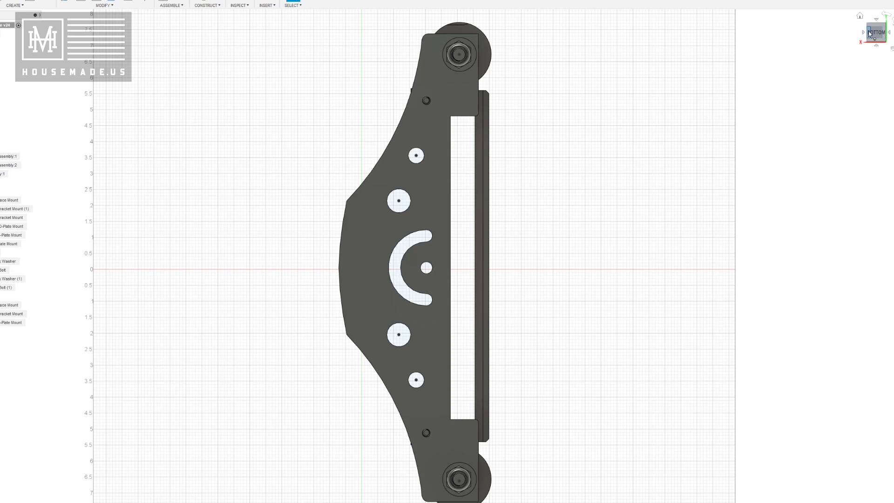
left_click(869, 34)
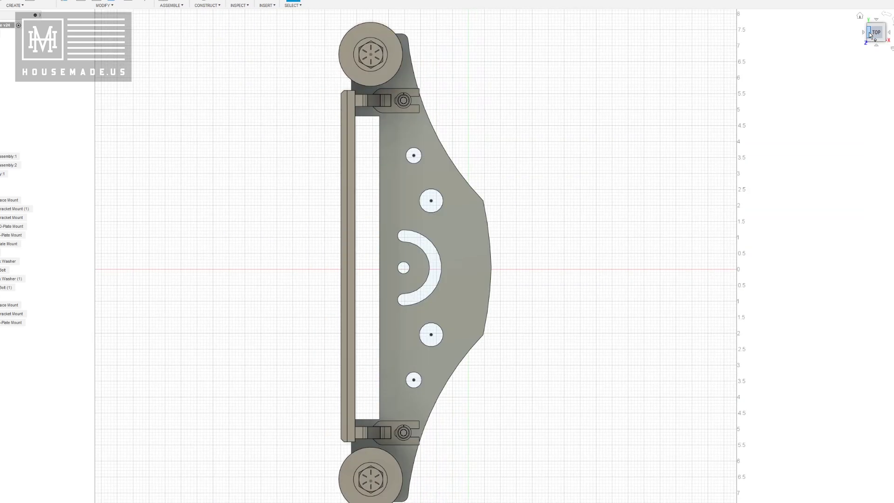
left_click(9, 200)
left_click(1, 252, "shift")
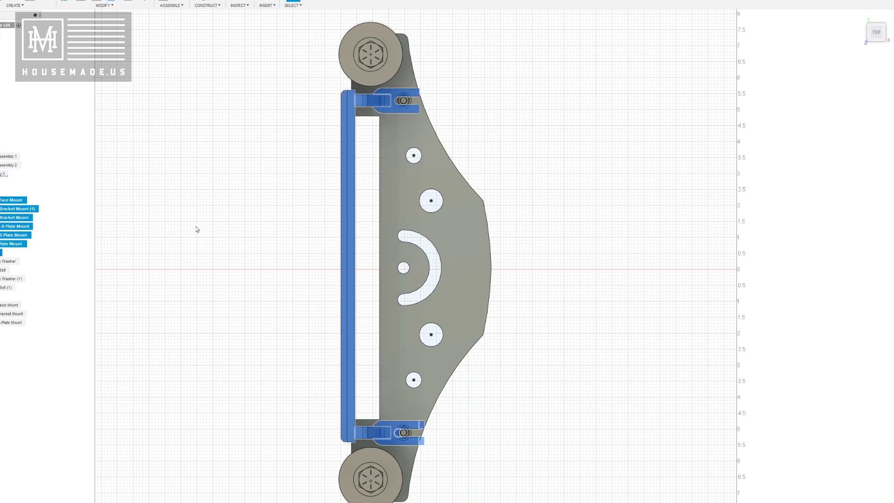
key("m")
left_click_drag(370, 442, 367, 442)
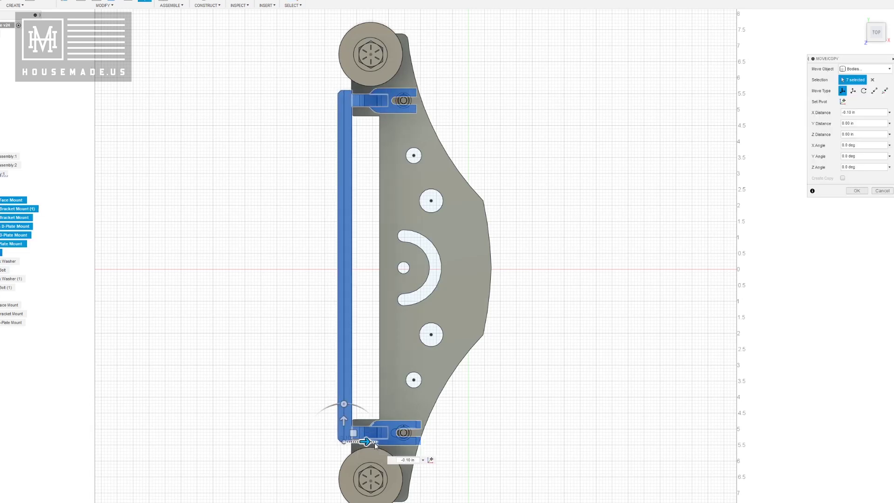
key("Return")
Save the design with the shifted platen assembly
scroll(515, 376, "down", 1)
key("ctrl+s")
key("Return")
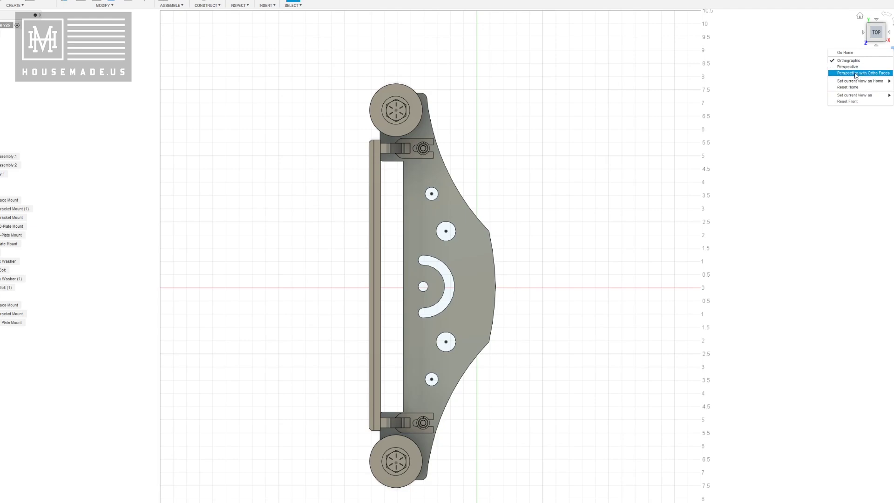
middle_click_drag(492, 289, 446, 372, "shift")
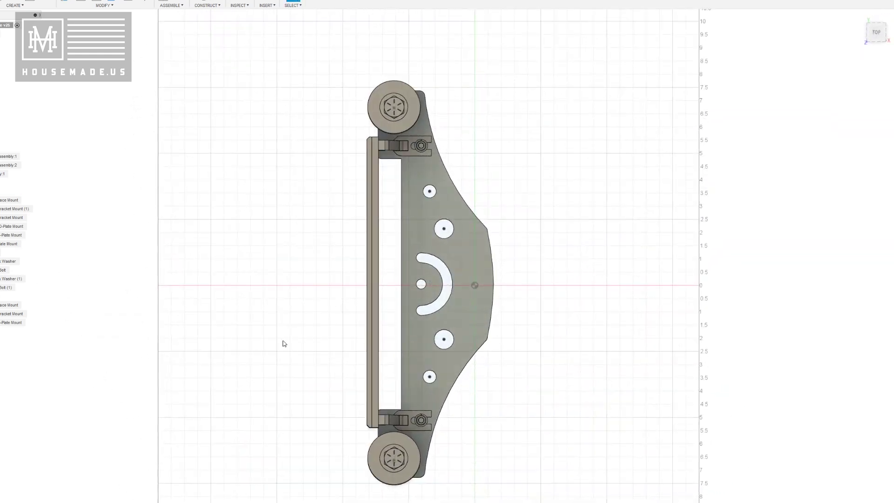